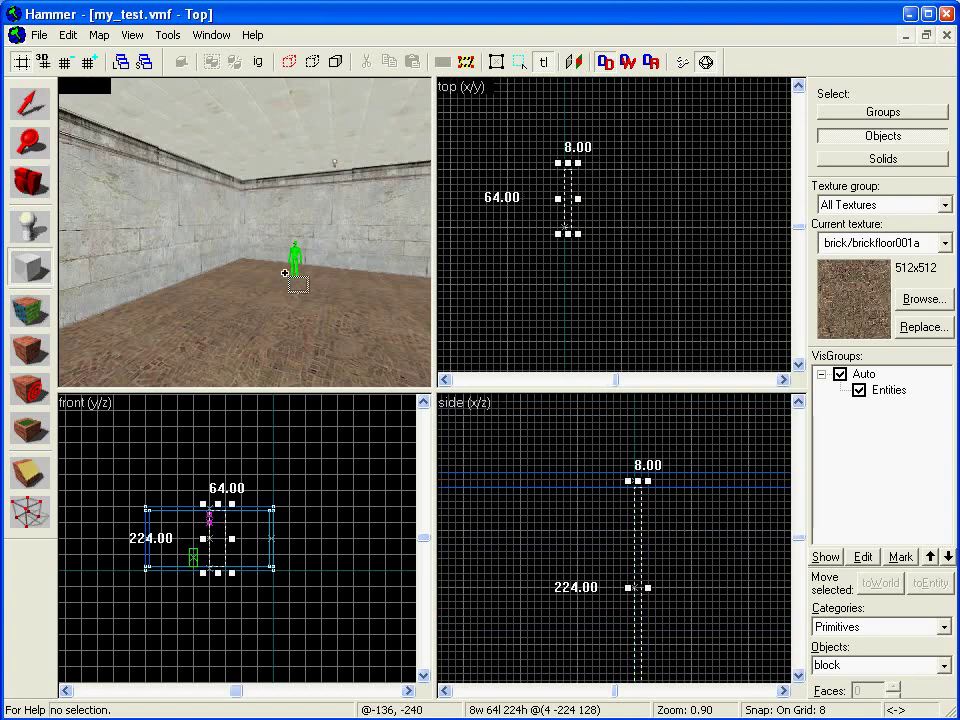
Create the 8×64×224 brick block as a floor-to-ceiling pillar in the room's center
{"action": "key", "text": "Right"}
{"action": "key", "text": "Return"}
Clear the selection and set an entity placement point right beside the brick block
{"action": "key", "text": "shift+s"}
{"action": "left_click", "coordinate": [563, 197]}
{"action": "left_click", "coordinate": [585, 216]}
{"action": "key", "text": "shift+e"}
{"action": "left_click", "coordinate": [542, 199]}
{"action": "scroll", "coordinate": [682, 614], "scroll_direction": "down", "scroll_amount": 1}
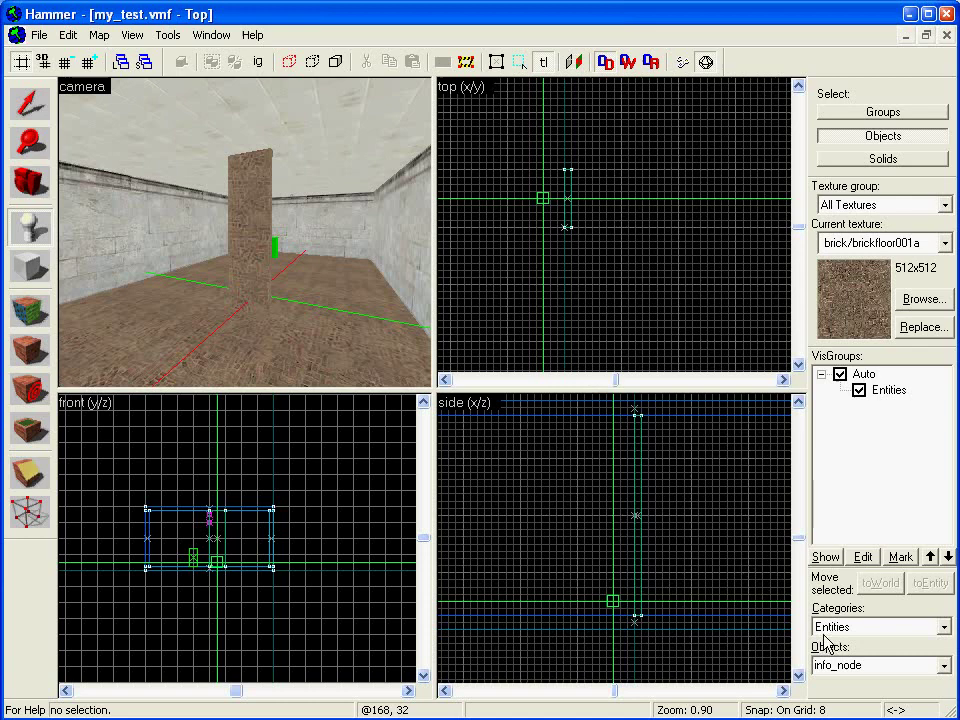
Choose func_useableladder as the entity type and create it at that point
{"action": "double_click", "coordinate": [823, 666]}
{"action": "key", "text": "f"}
{"action": "key", "text": "Down"}
{"action": "key", "text": "Down"}
{"action": "key", "text": "Down"}
{"action": "key", "text": "Down"}
{"action": "key", "text": "Down"}
{"action": "type", "text": "func_u"}
{"action": "key", "text": "Return"}
{"action": "key", "text": "shift+s"}
Stretch the func_useableladder vertically in the side view to span the block's height
{"action": "left_click", "coordinate": [596, 598]}
{"action": "mouse_move", "coordinate": [612, 600]}
{"action": "left_mouse_down", "text": "shift"}
{"action": "mouse_move", "coordinate": [613, 448]}
{"action": "mouse_move", "coordinate": [613, 457]}
{"action": "left_mouse_up", "text": "shift"}
{"action": "left_click_drag", "start_coordinate": [615, 594], "coordinate": [614, 572]}
{"action": "key", "text": "shift+s"}
Check the ladder's Start and End points in Object Properties, then deselect it
{"action": "double_click", "coordinate": [623, 509]}
{"action": "left_click", "coordinate": [122, 152]}
{"action": "left_click", "coordinate": [128, 164]}
{"action": "left_click", "coordinate": [427, 470]}
{"action": "left_click_drag", "start_coordinate": [543, 180], "coordinate": [543, 181]}
{"action": "left_click", "coordinate": [580, 495]}
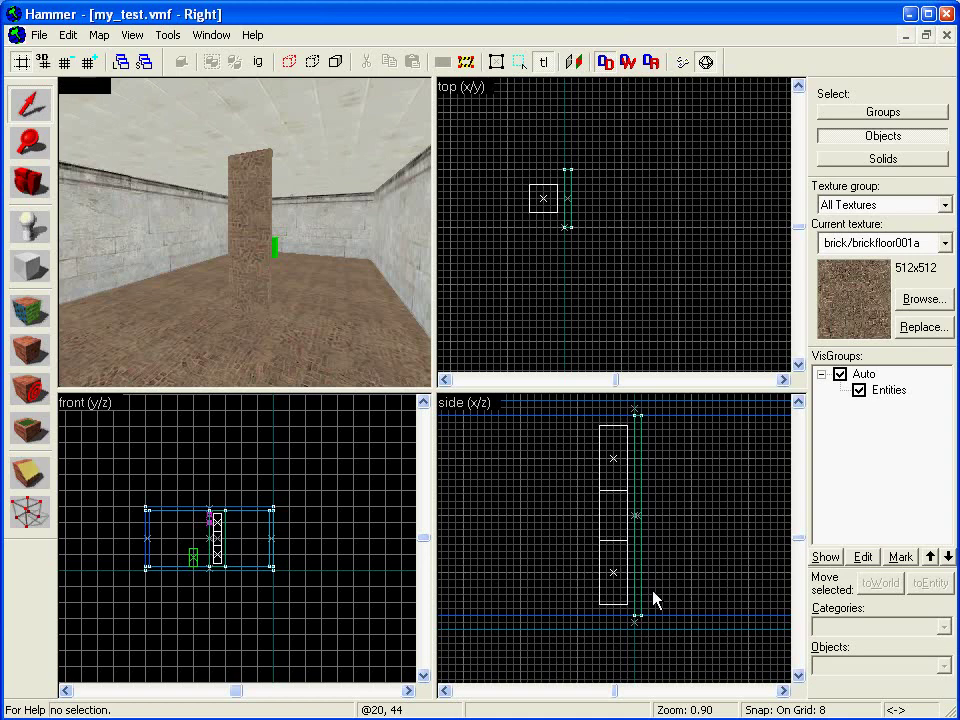
Set a floor-level placement point by the ladder base and enter info_ladder_dismount as the entity type
{"action": "left_click", "coordinate": [28, 230]}
{"action": "left_click", "coordinate": [595, 154]}
{"action": "left_click", "coordinate": [595, 161]}
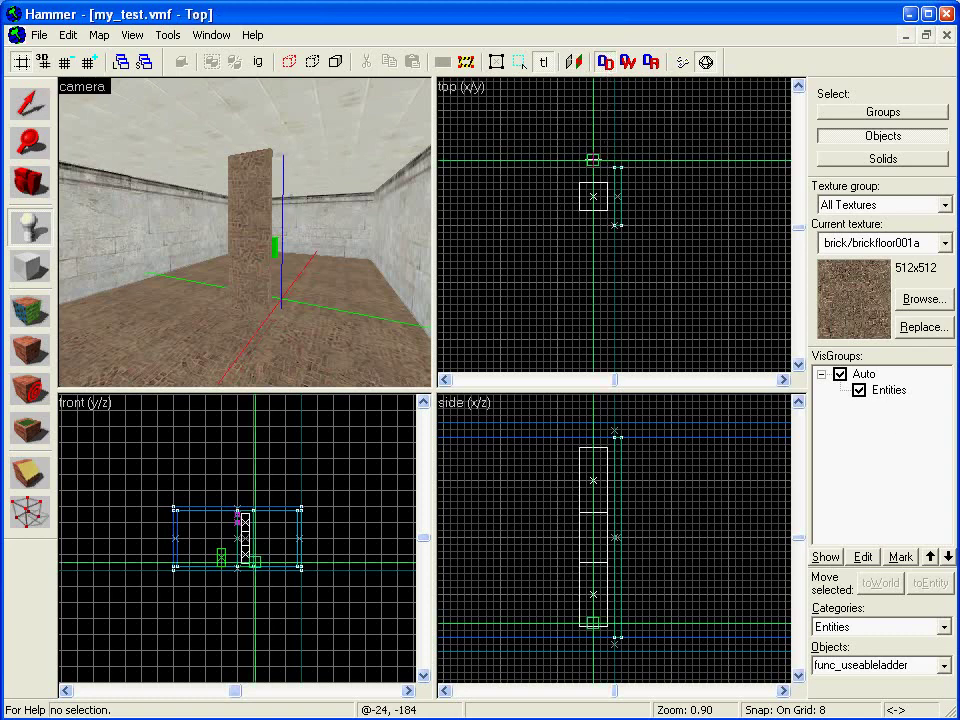
{"action": "left_click", "coordinate": [593, 629]}
{"action": "left_click", "coordinate": [866, 662]}
{"action": "type", "text": "game_scoreinfo_camera_linkinfo_ladder_dismount"}
Create the first info_ladder_dismount and lower it onto the floor
{"action": "key", "text": "Return"}
{"action": "key", "text": "shift+s"}
{"action": "left_click", "coordinate": [591, 626]}
{"action": "left_click_drag", "start_coordinate": [591, 626], "coordinate": [594, 636]}
Add a second info_ladder_dismount left of the ladder and move it down to the floor
{"action": "key", "text": "shift+e"}
{"action": "left_click", "coordinate": [552, 195]}
{"action": "key", "text": "Return"}
{"action": "key", "text": "shift+s"}
{"action": "left_click", "coordinate": [557, 197]}
{"action": "left_click", "coordinate": [557, 628]}
{"action": "left_click_drag", "start_coordinate": [557, 632], "coordinate": [561, 640]}
Add a third info_ladder_dismount beside the ladder, drop it to the floor, and deselect
{"action": "key", "text": "shift+e"}
{"action": "left_click", "coordinate": [594, 232]}
{"action": "key", "text": "Return"}
{"action": "left_click_drag", "start_coordinate": [593, 627], "coordinate": [593, 635]}
{"action": "key", "text": "Escape"}
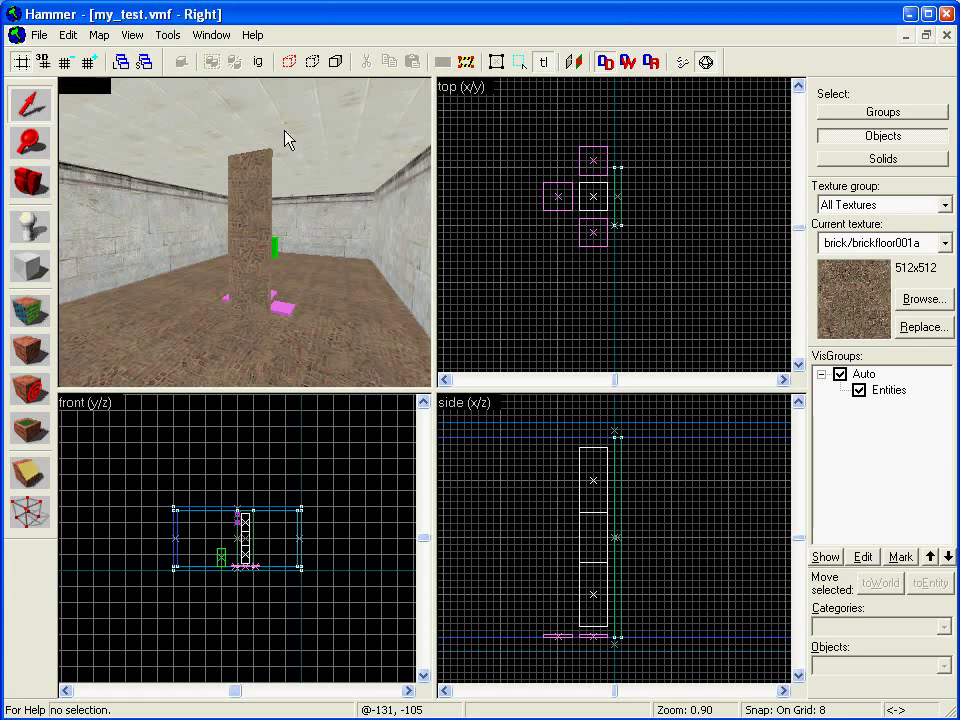
{"action": "key", "text": "F9"}
Compile the map from the Run Map dialog and close the compile log
{"action": "left_click", "coordinate": [496, 551]}
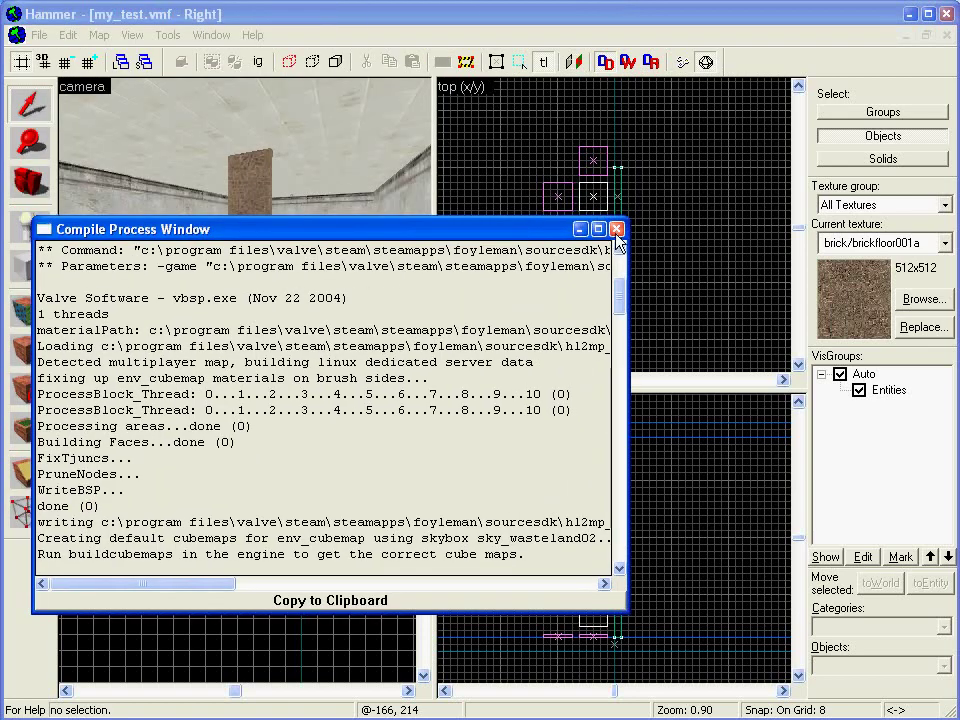
{"action": "left_click", "coordinate": [616, 229]}
{"action": "key", "text": "super+e"}
Browse in Explorer through C:\Program Files\Valve\Steam\SteamApps to the Steam user's folder
{"action": "left_click", "coordinate": [192, 311]}
{"action": "left_click", "coordinate": [206, 363]}
{"action": "left_click_drag", "start_coordinate": [298, 418], "coordinate": [305, 594]}
{"action": "left_click", "coordinate": [216, 396]}
{"action": "left_click", "coordinate": [236, 412]}
{"action": "left_click", "coordinate": [262, 565]}
{"action": "left_click_drag", "start_coordinate": [197, 688], "coordinate": [246, 688]}
{"action": "left_click", "coordinate": [195, 584]}
Select the compiled my_test.bsp in sourcesdk\hl2mp_sample_content\maps
{"action": "left_click", "coordinate": [216, 651]}
{"action": "left_click", "coordinate": [248, 583]}
{"action": "double_click", "coordinate": [350, 240]}
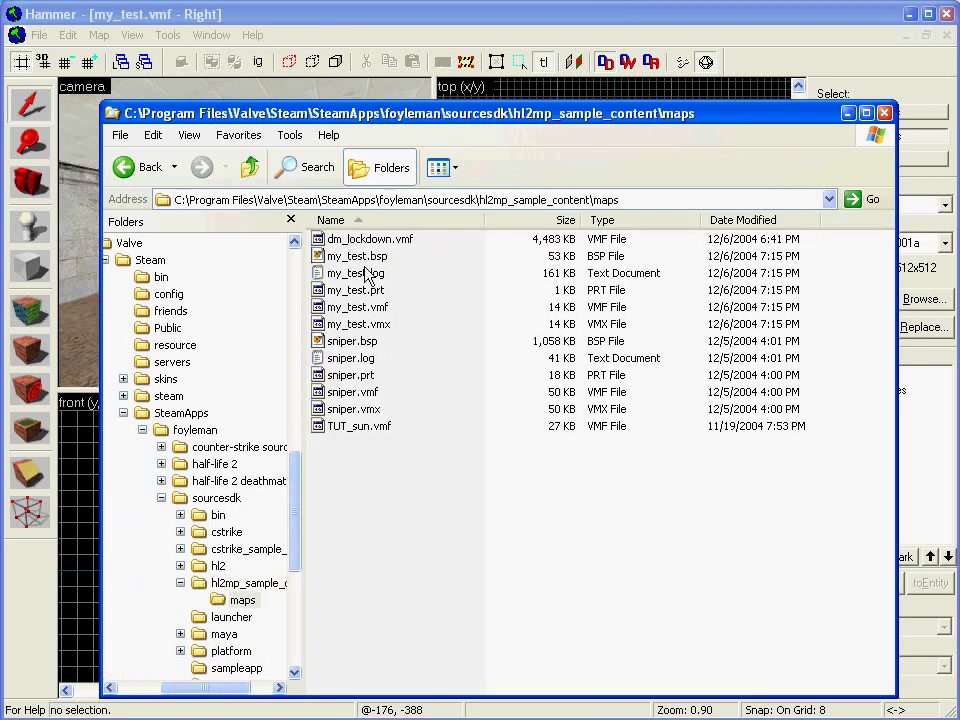
{"action": "left_click", "coordinate": [362, 256]}
Paste my_test.bsp into half-life 2 deathmatch\hl2mp\maps, replacing the old copy
{"action": "left_click", "coordinate": [215, 482]}
{"action": "left_click", "coordinate": [216, 531]}
{"action": "left_click", "coordinate": [243, 617]}
{"action": "left_click", "coordinate": [409, 392]}
{"action": "key", "text": "ctrl+v"}
{"action": "left_click", "coordinate": [393, 329]}
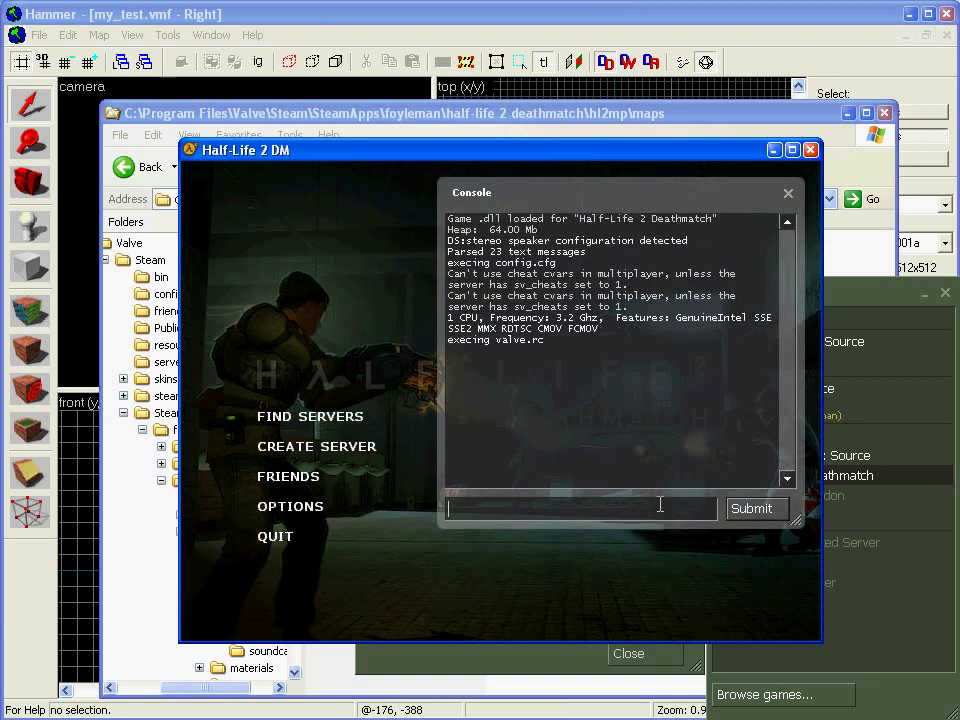
Load the map in-game with the console command 'map my_test' and dismiss the welcome message
{"action": "type", "text": "map my_test"}
{"action": "key", "text": "Return"}
{"action": "left_click", "coordinate": [348, 538]}
Walk forward with W toward the brick pillar holding the ladder
{"action": "key", "text": "w"}
{"action": "key", "text": "w"}
{"action": "key", "text": "w"}
{"action": "key", "text": "w"}
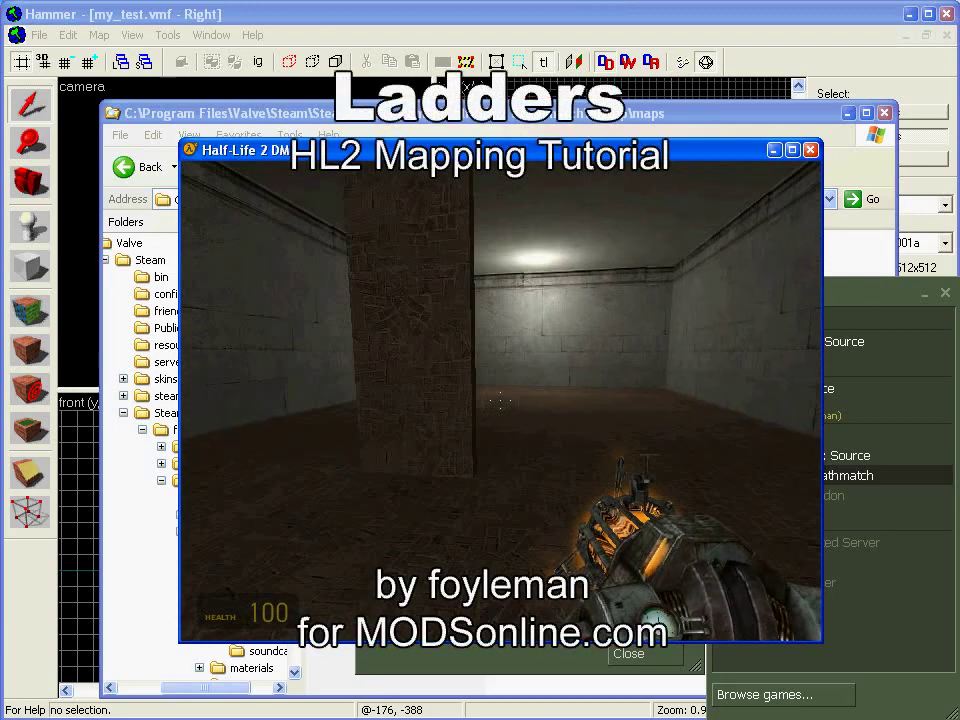